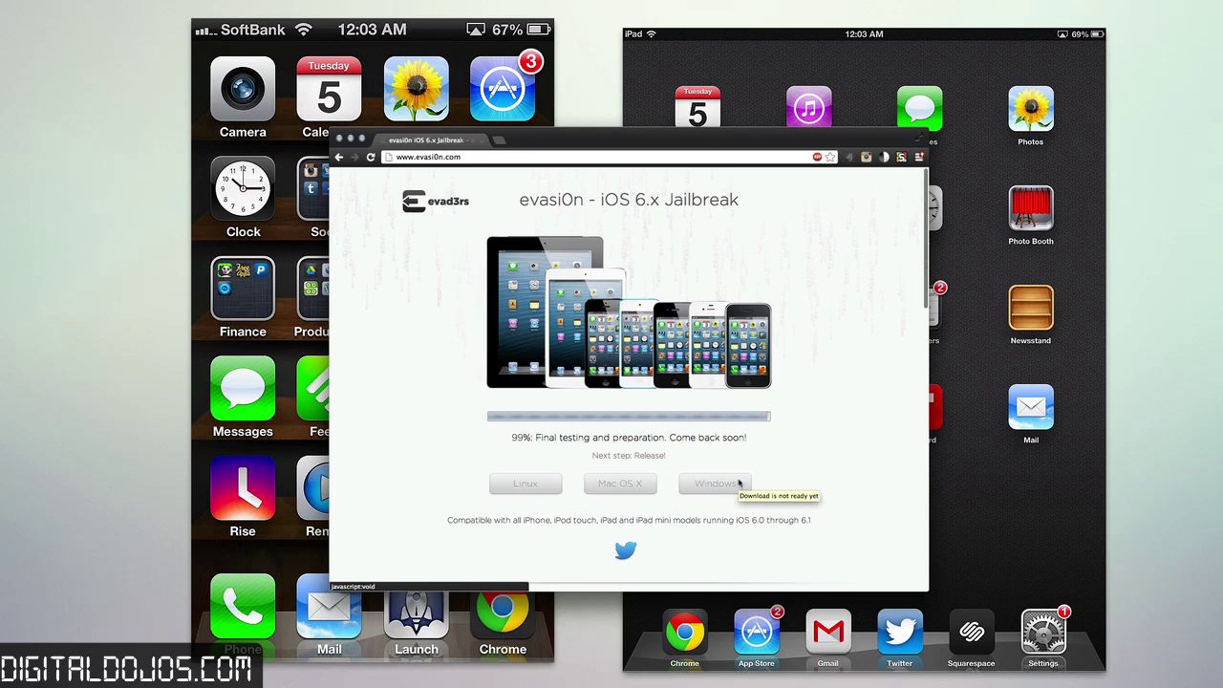
- Show Settings > General > About on both devices: iPhone on iOS 6.1 (10B143), iPad on 6.0 (10A407)
{"action": "scroll", "coordinate": [734, 483], "scroll_direction": "down", "scroll_amount": 3}
{"action": "scroll", "coordinate": [739, 477], "scroll_direction": "up", "scroll_amount": 2}
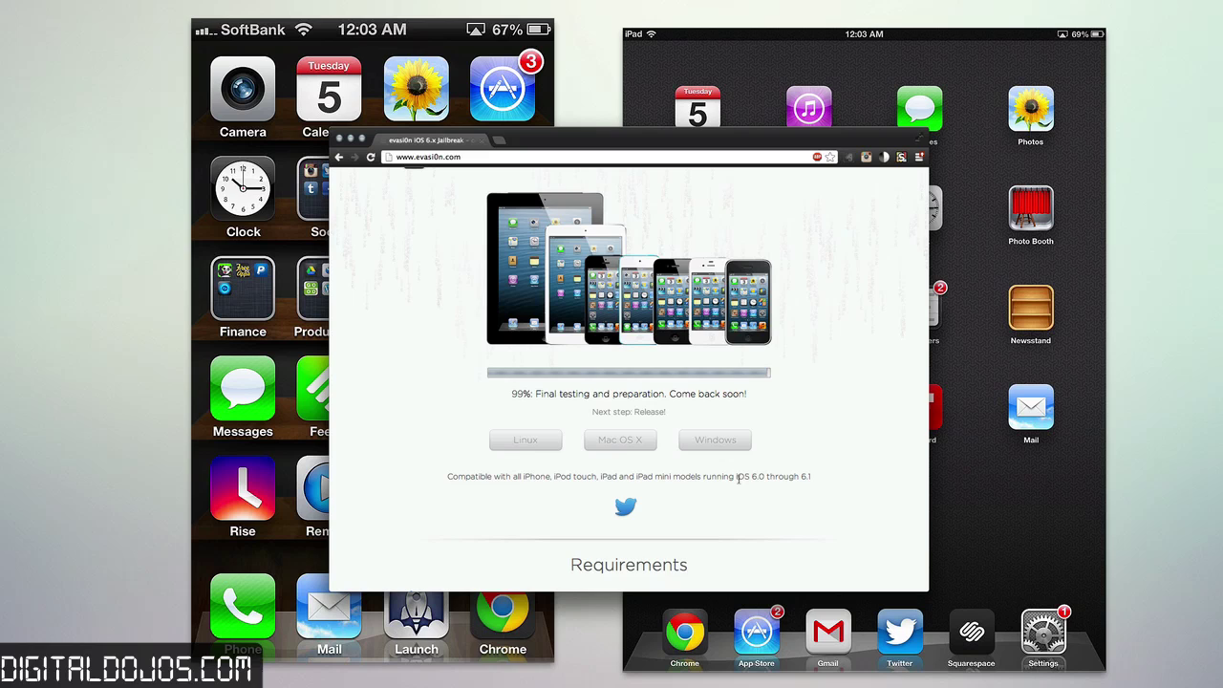
{"action": "scroll", "coordinate": [739, 477], "scroll_direction": "up", "scroll_amount": 1}
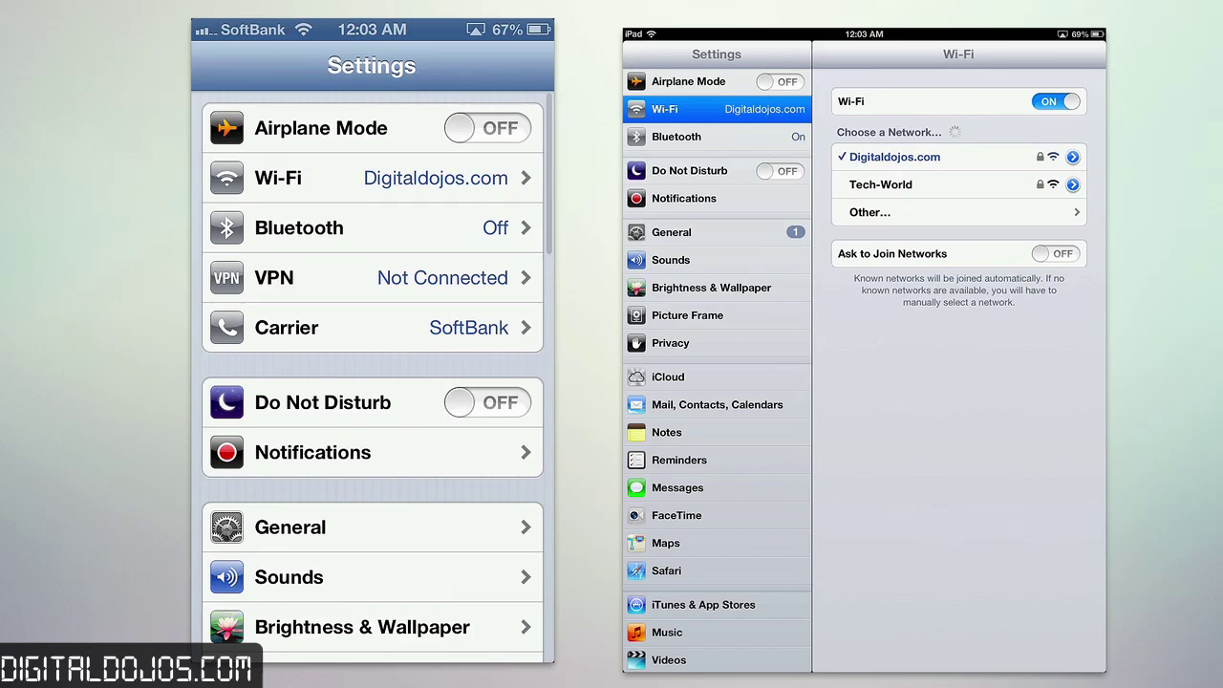
{"action": "scroll", "coordinate": [373, 373], "scroll_direction": "down", "scroll_amount": 2}
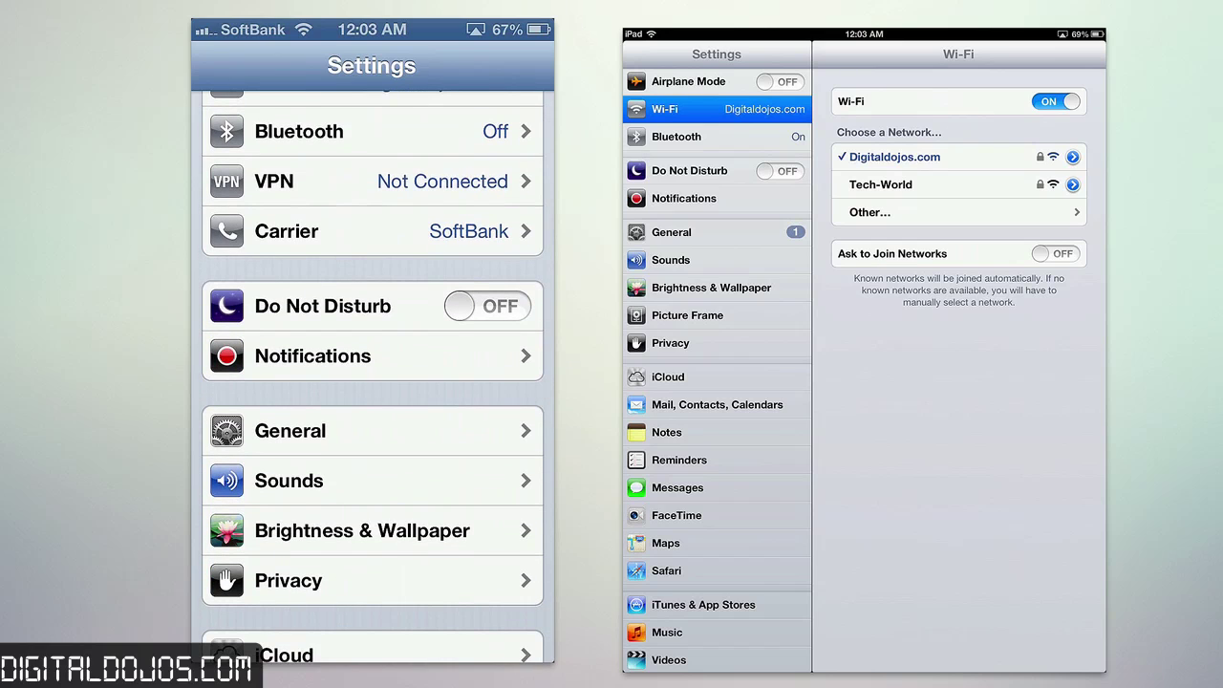
{"action": "left_click", "coordinate": [671, 260]}
{"action": "left_click", "coordinate": [289, 431]}
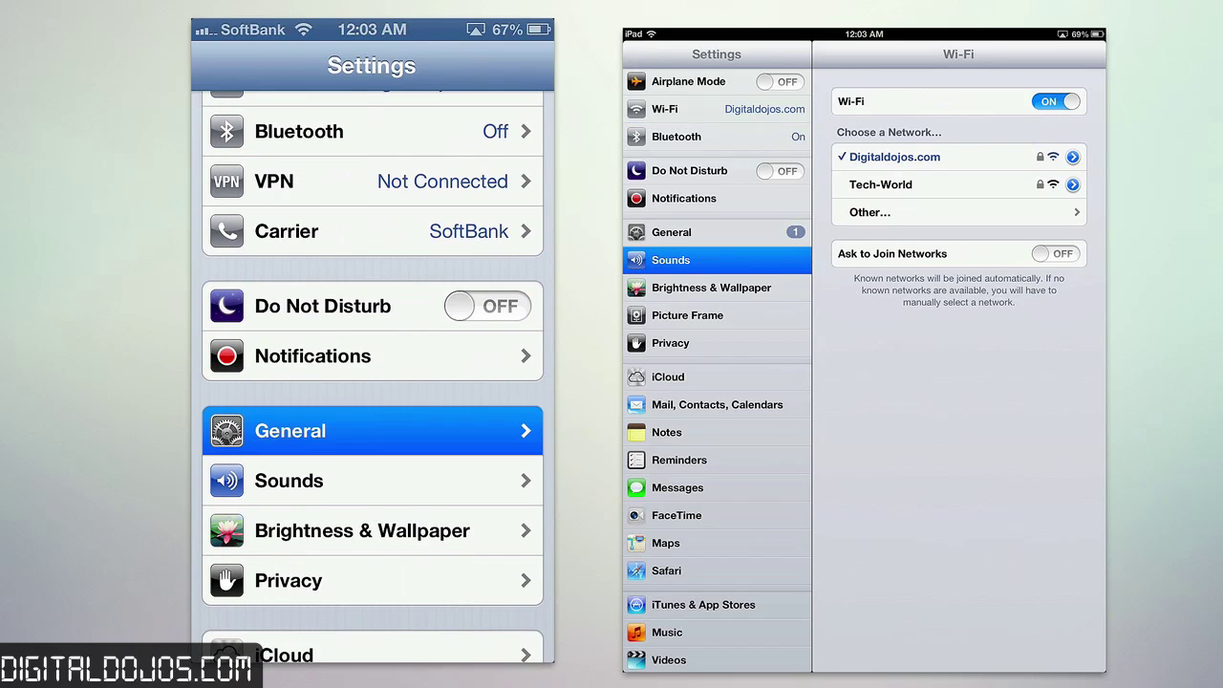
{"action": "left_click", "coordinate": [671, 232]}
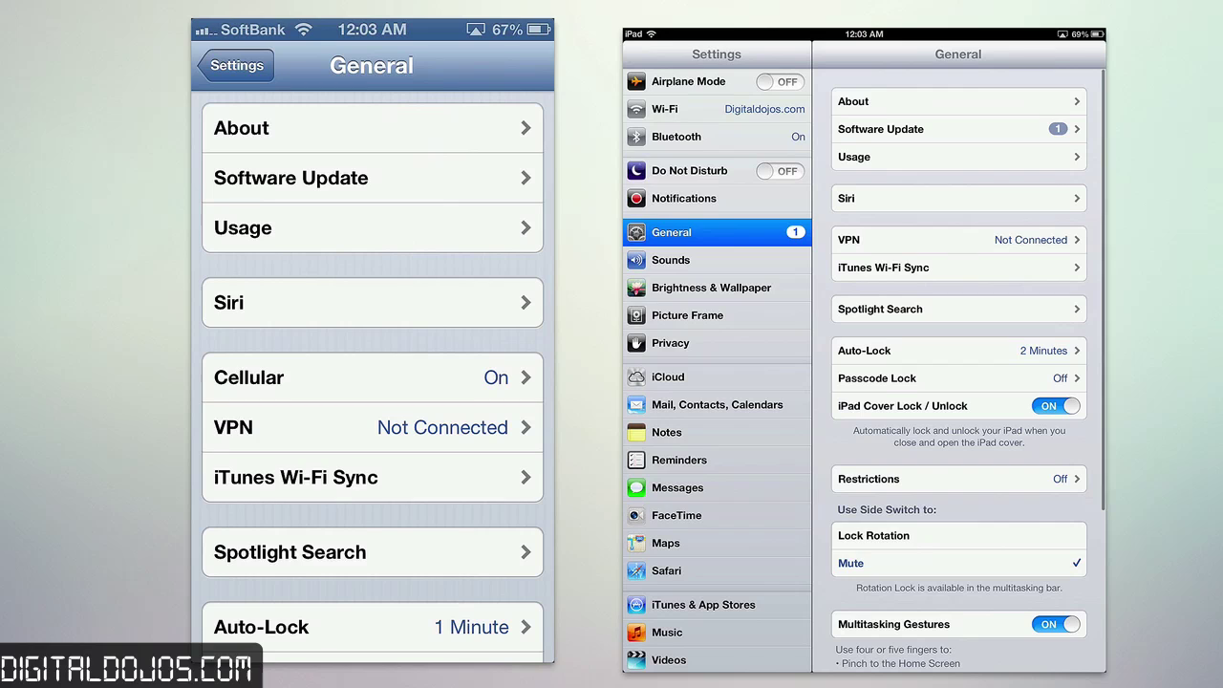
{"action": "left_click", "coordinate": [241, 127]}
{"action": "left_click", "coordinate": [837, 102]}
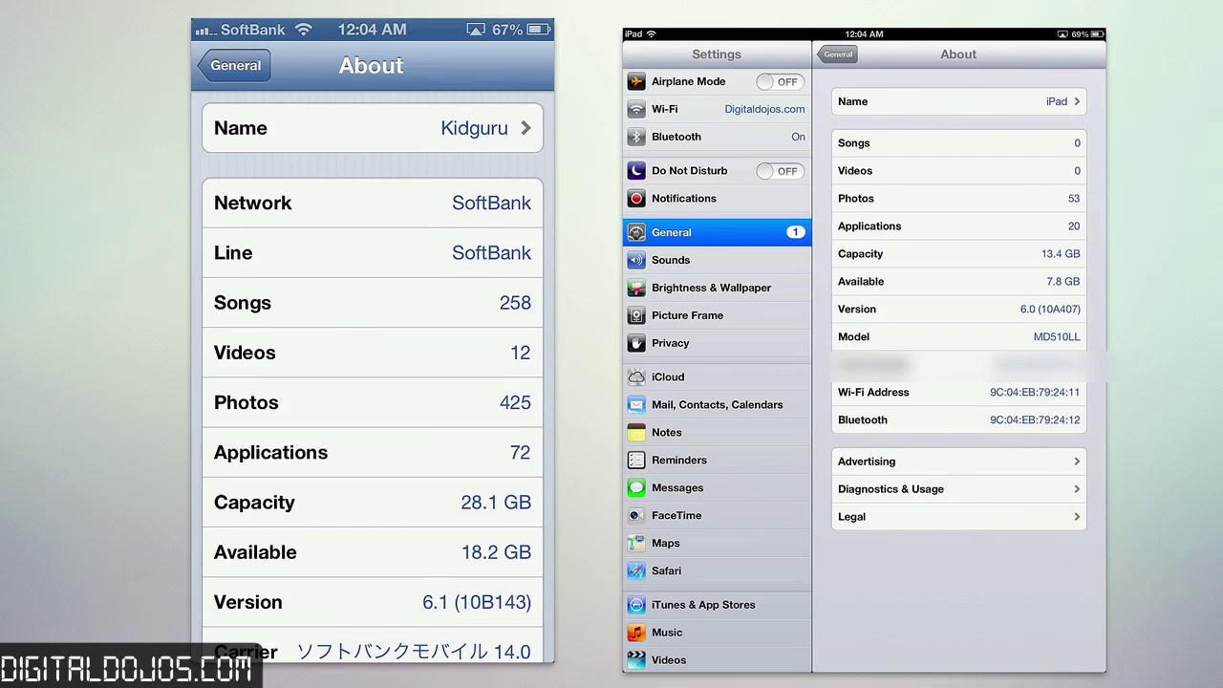
- Exit the About pages on the iPhone and iPad back to their home screens
{"action": "scroll", "coordinate": [373, 382], "scroll_direction": "down", "scroll_amount": 1}
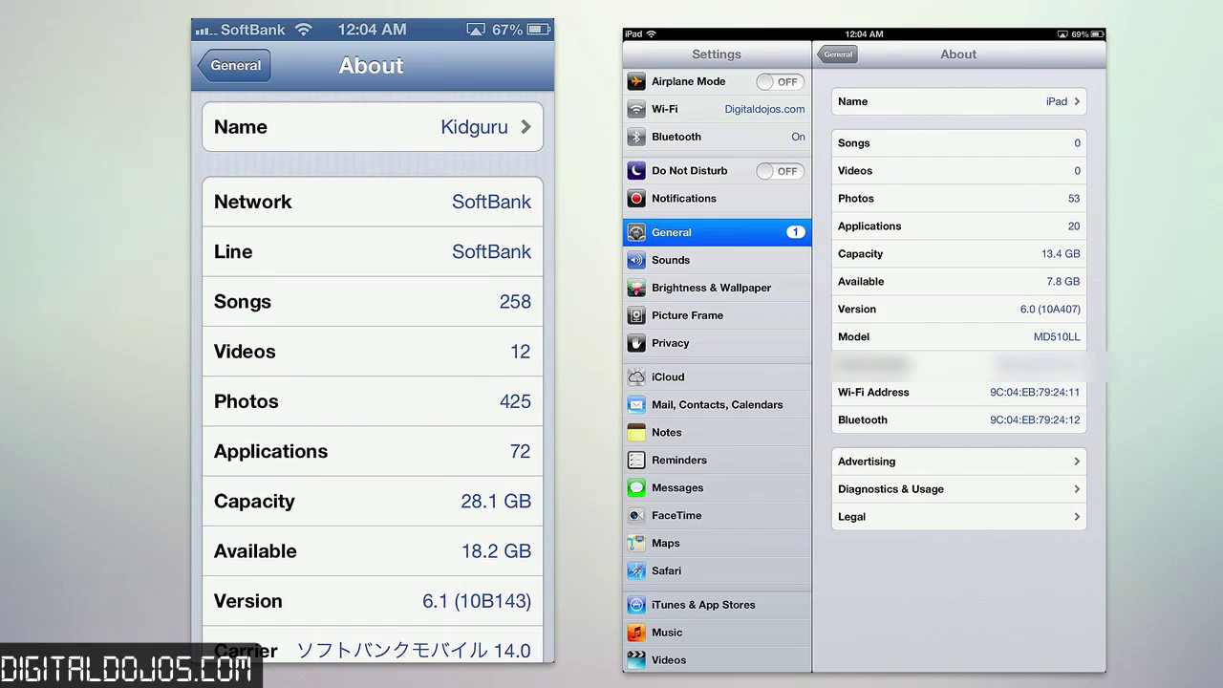
{"action": "scroll", "coordinate": [372, 382], "scroll_direction": "up", "scroll_amount": 1}
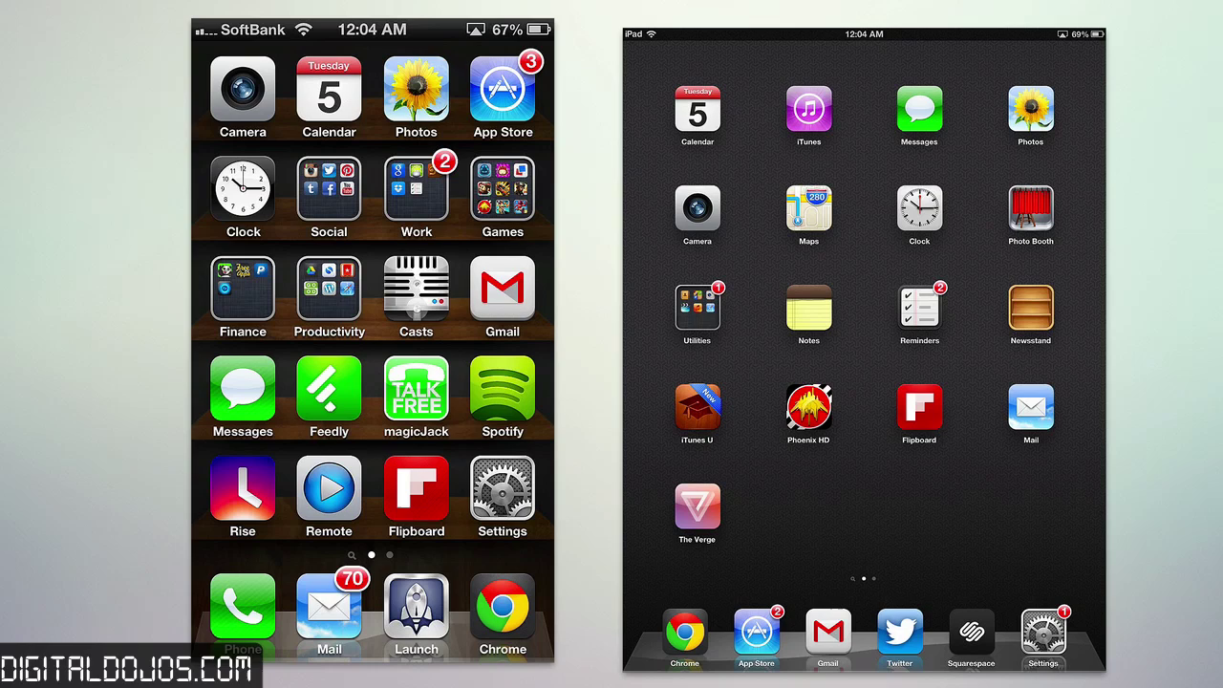
- Show the evasi0n 1.0 folder (evasi0n, changelog.txt, README.txt) beside the mirrored home screen
{"action": "left_click", "coordinate": [1032, 4]}
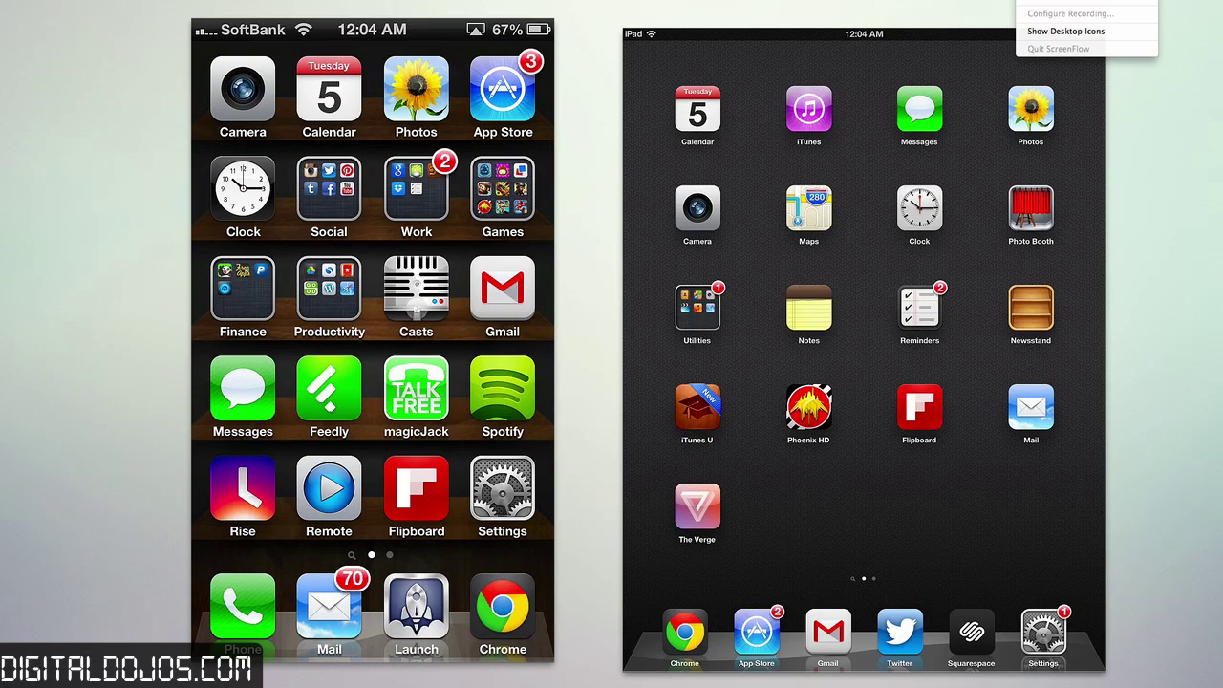
{"action": "left_click", "coordinate": [1034, 6]}
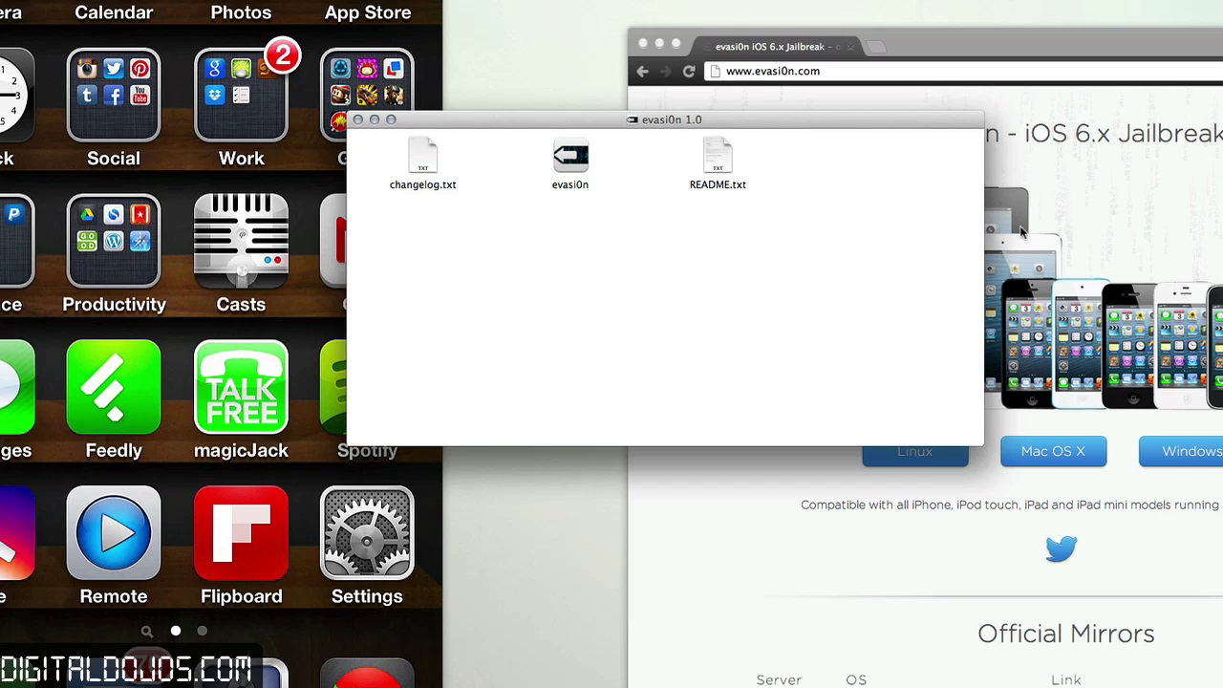
- Bring the evasi0n web page to the front and scroll through it
{"action": "key", "text": "super+Tab"}
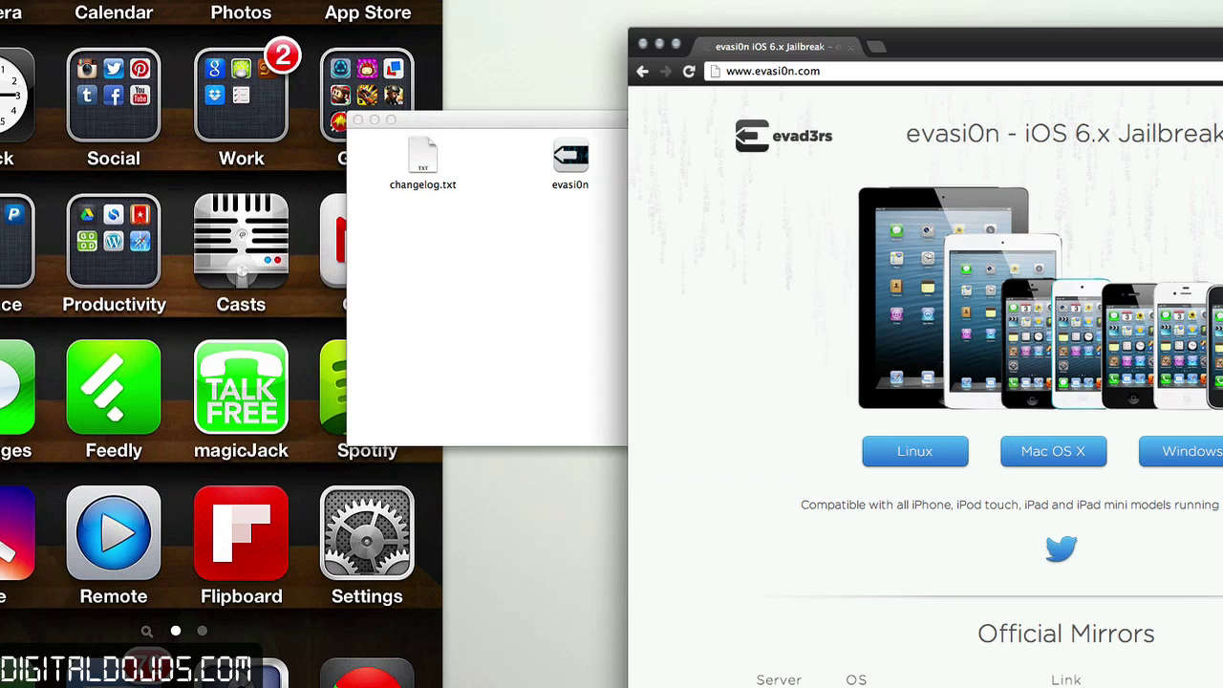
{"action": "scroll", "coordinate": [925, 398], "scroll_direction": "down", "scroll_amount": 1}
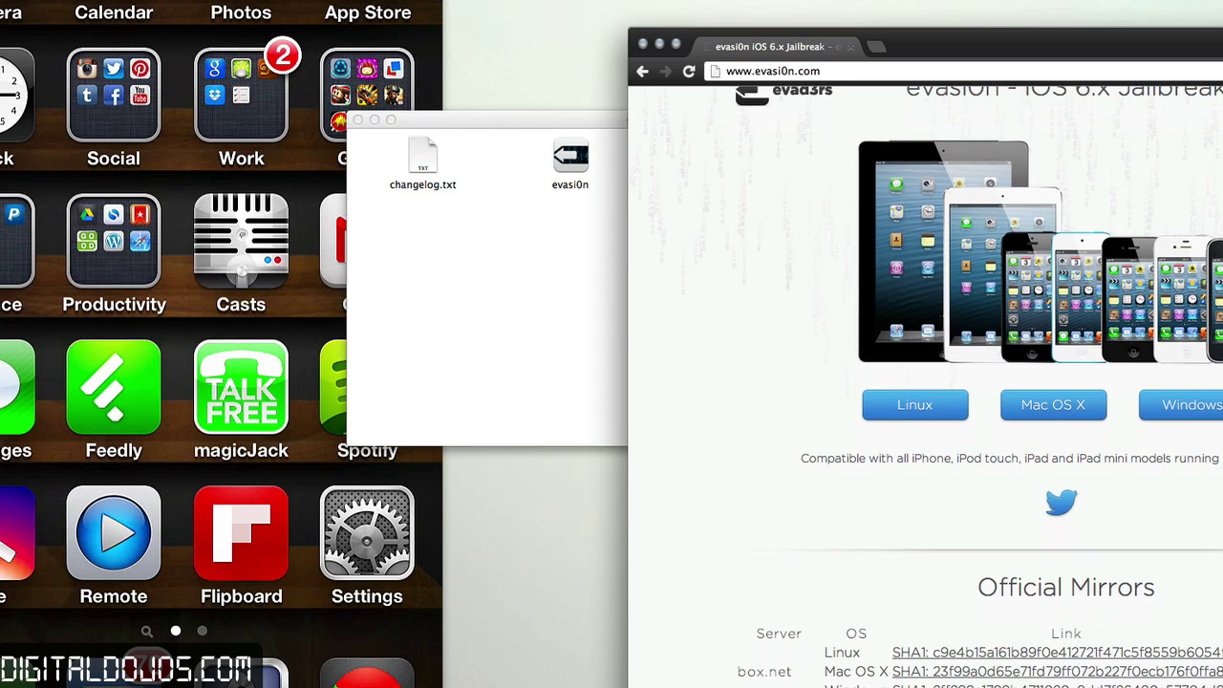
{"action": "scroll", "coordinate": [925, 397], "scroll_direction": "up", "scroll_amount": 1}
{"action": "scroll", "coordinate": [989, 291], "scroll_direction": "down", "scroll_amount": 4}
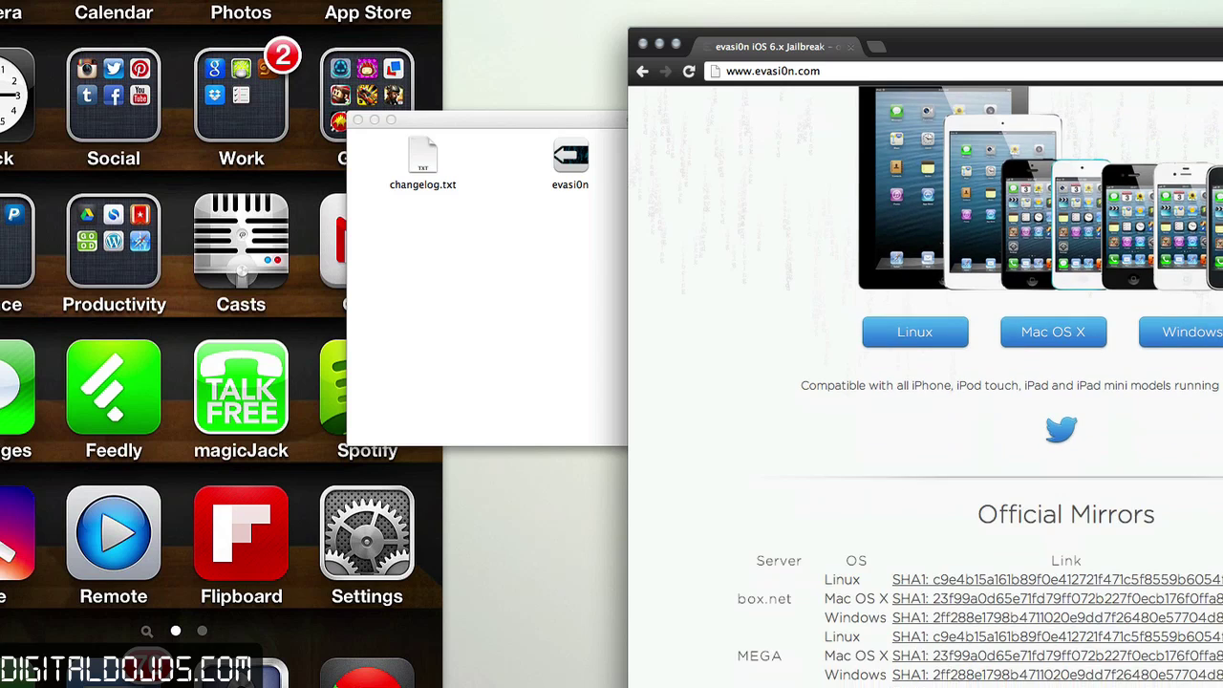
{"action": "scroll", "coordinate": [981, 387], "scroll_direction": "down", "scroll_amount": 1}
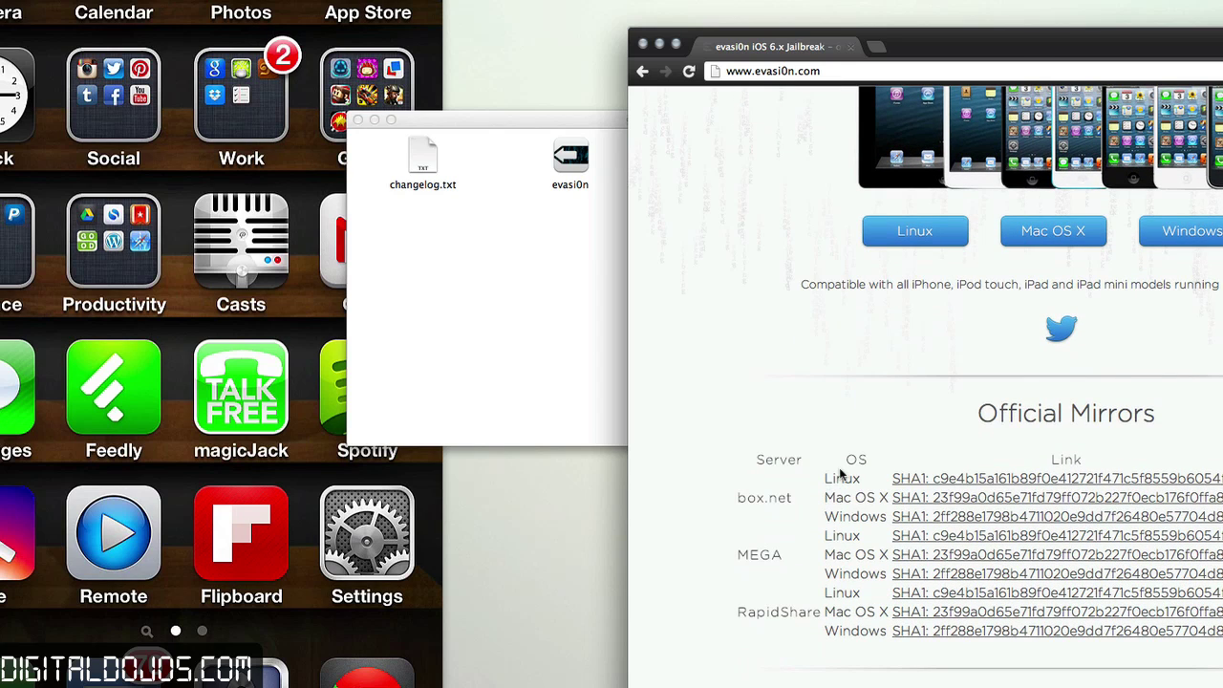
{"action": "scroll", "coordinate": [840, 469], "scroll_direction": "up", "scroll_amount": 1}
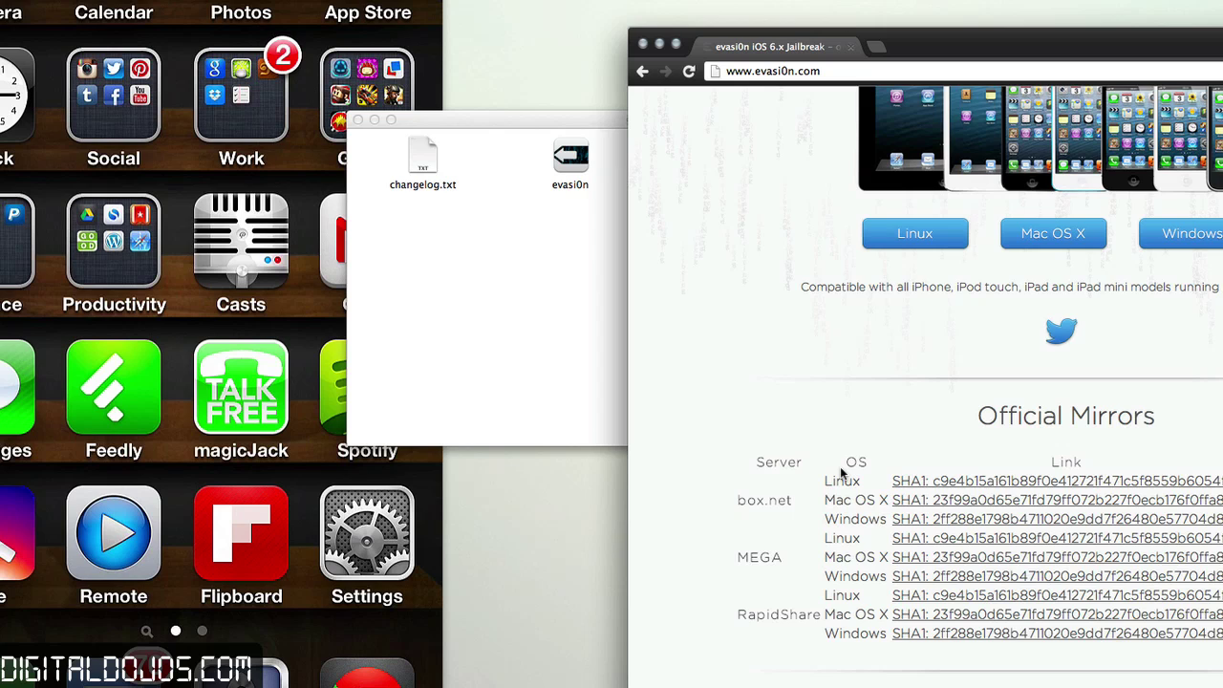
{"action": "scroll", "coordinate": [840, 466], "scroll_direction": "up", "scroll_amount": 5}
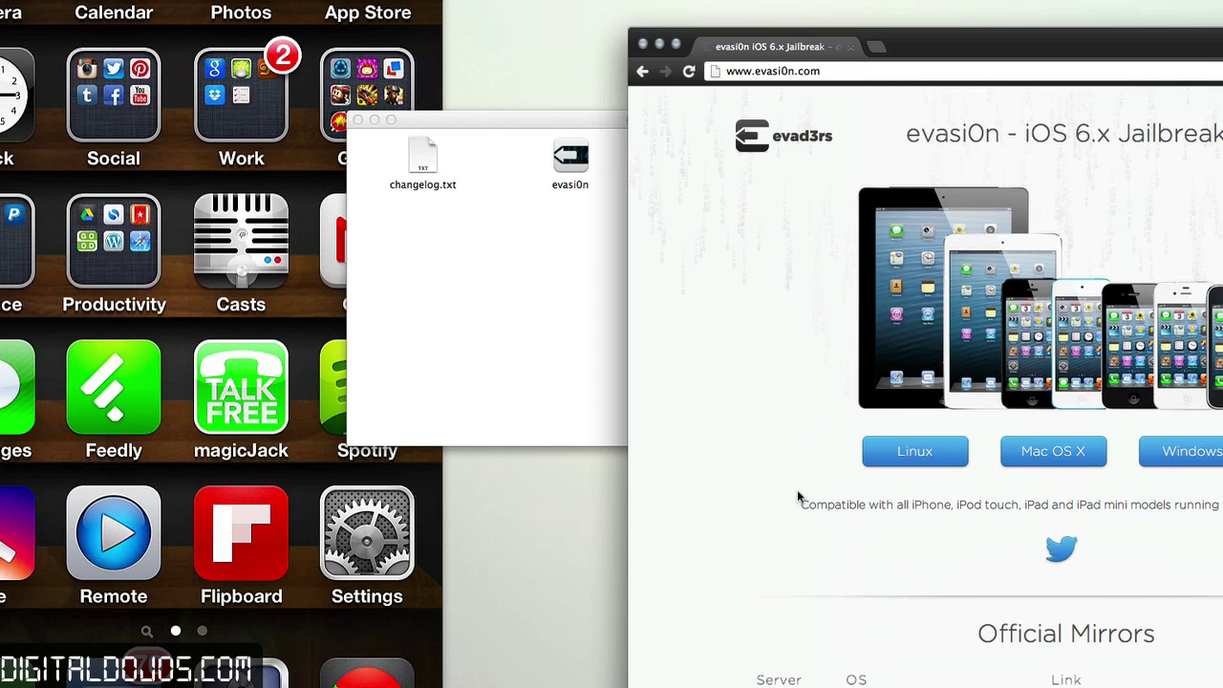
- Launch evasi0n from the evasi0n 1.0 disk image, approving the Internet-download warning
{"action": "left_click", "coordinate": [584, 136]}
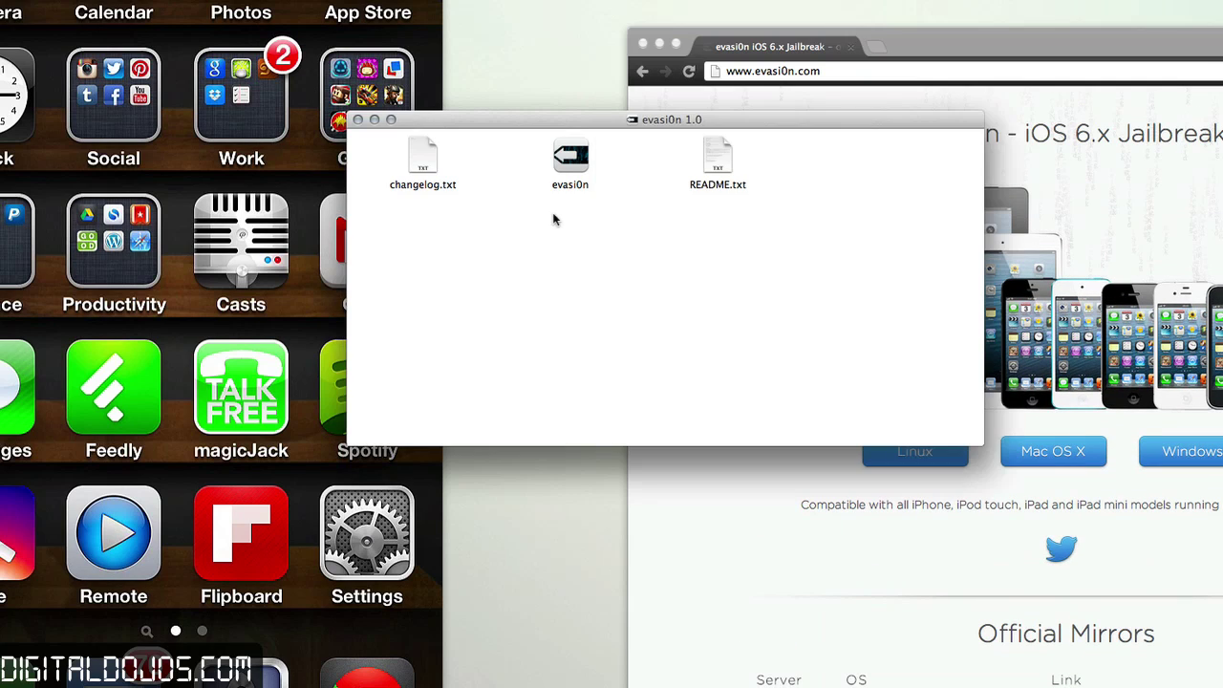
{"action": "mouse_move", "coordinate": [585, 158]}
{"action": "left_mouse_down"}
{"action": "mouse_move", "coordinate": [631, 182]}
{"action": "mouse_move", "coordinate": [600, 239]}
{"action": "mouse_move", "coordinate": [576, 160]}
{"action": "left_mouse_up"}
{"action": "double_click", "coordinate": [577, 159]}
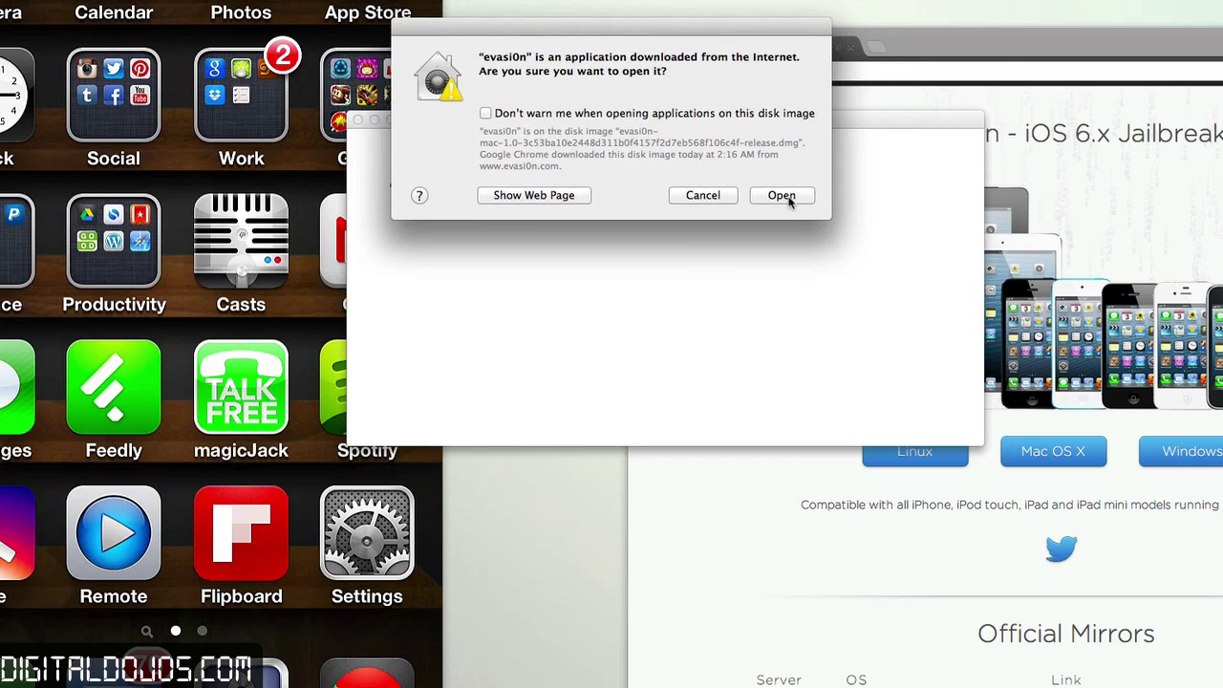
{"action": "left_click", "coordinate": [787, 197]}
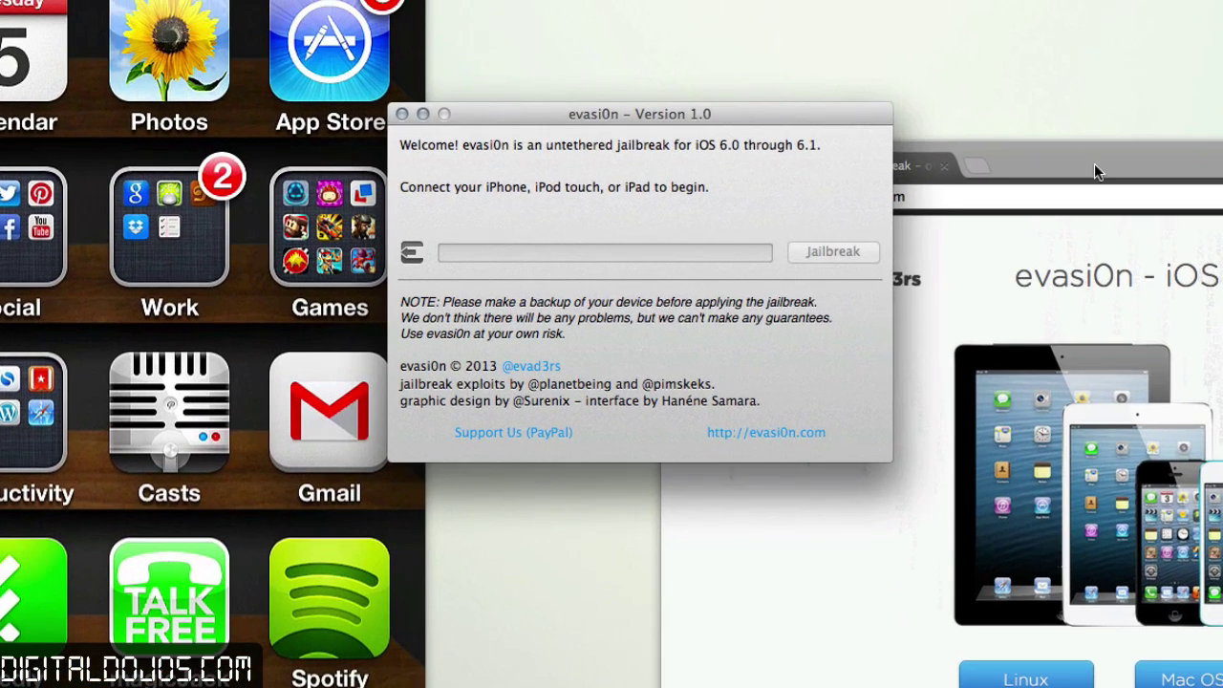
- Rearrange the windows and cancel Dropbox Camera Upload so evasi0n shows the supported iPhone 5 on 6.1
{"action": "left_click_drag", "start_coordinate": [1095, 167], "coordinate": [1196, 232]}
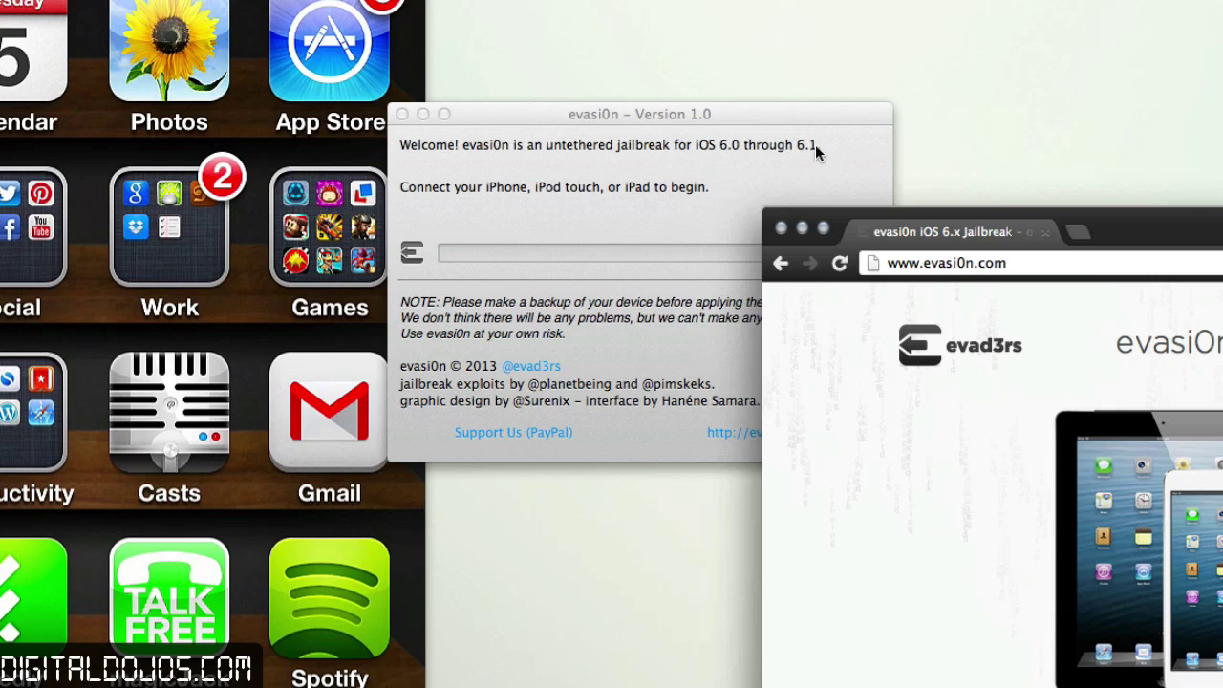
{"action": "left_click_drag", "start_coordinate": [817, 107], "coordinate": [1018, 127]}
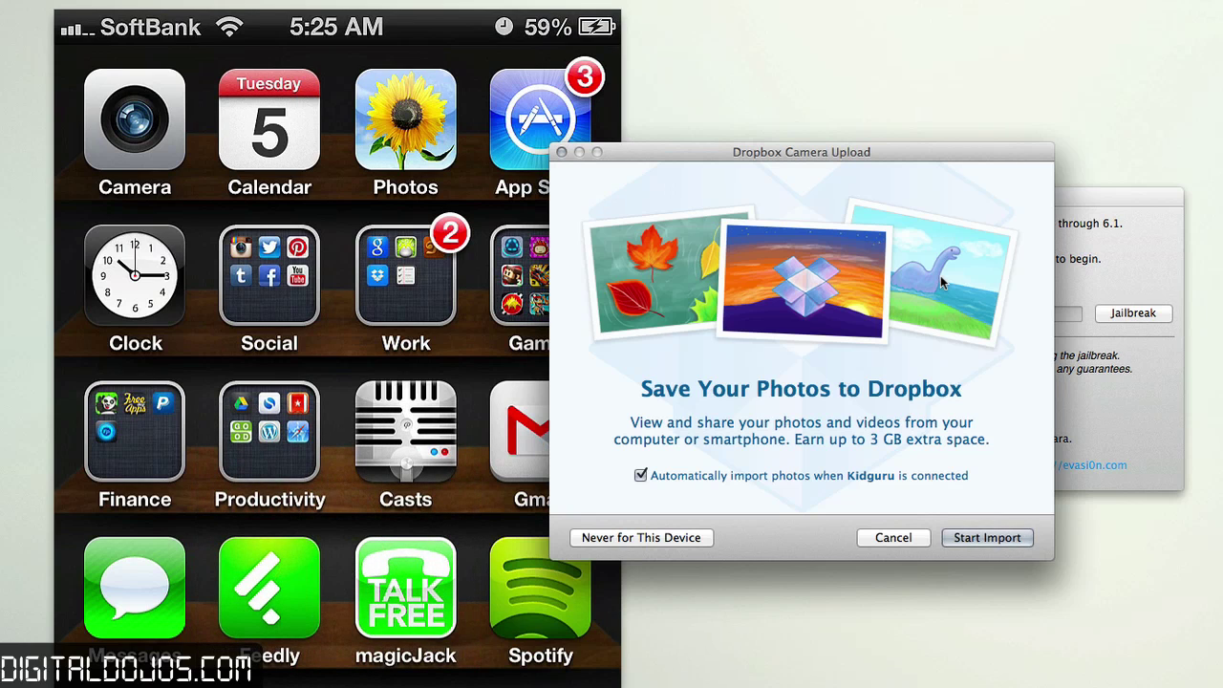
{"action": "left_click", "coordinate": [883, 541]}
{"action": "left_click", "coordinate": [1095, 418]}
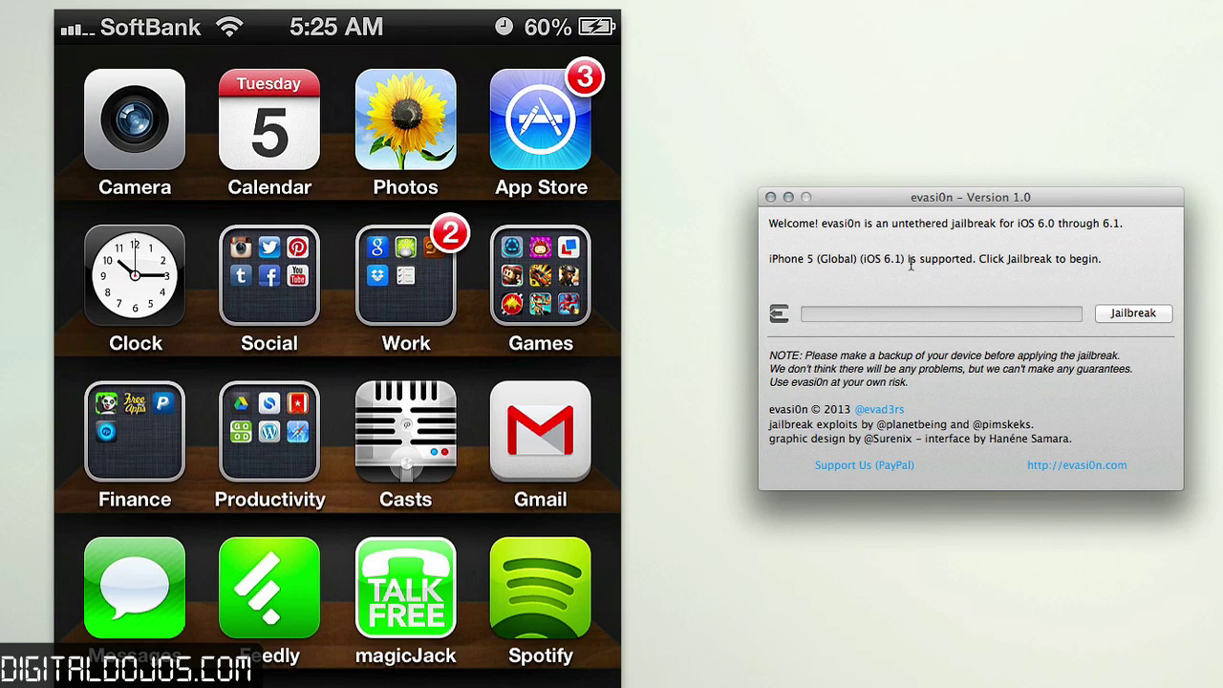
- Start the iPhone 5 jailbreak and let it run to 'Waiting for device reboot'
{"action": "left_click", "coordinate": [1157, 316]}
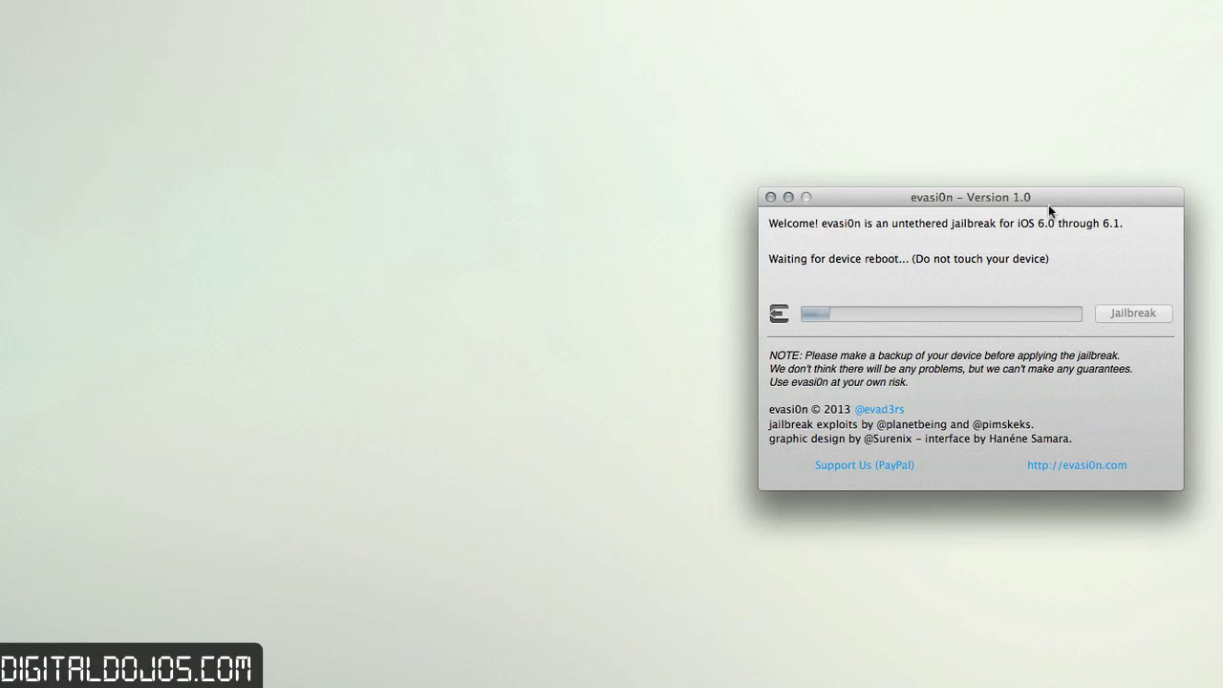
- Center the evasi0n window and cancel the Dropbox import prompt while the jailbreak completes
{"action": "left_click_drag", "start_coordinate": [1048, 204], "coordinate": [736, 219]}
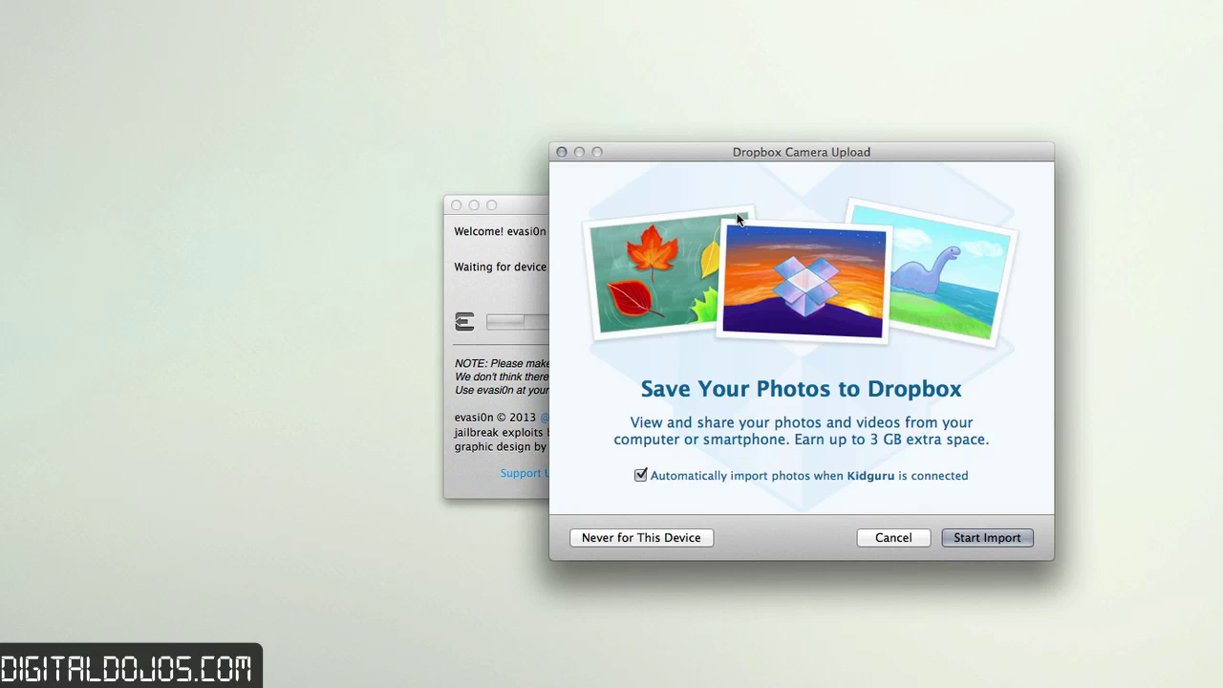
{"action": "left_click", "coordinate": [911, 537]}
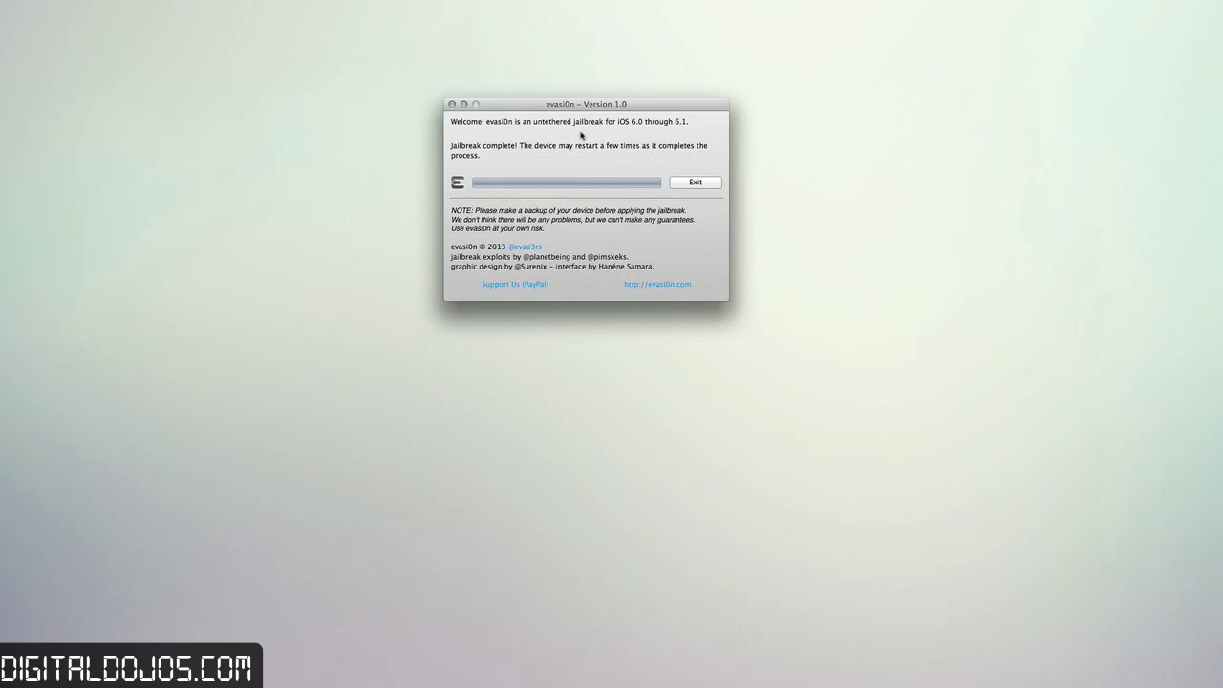
- Show the mirrored iOS home screen beside evasi0n, which reports the iPad 4 (WiFi) on iOS 6.1 supported
{"action": "left_click", "coordinate": [1128, 0]}
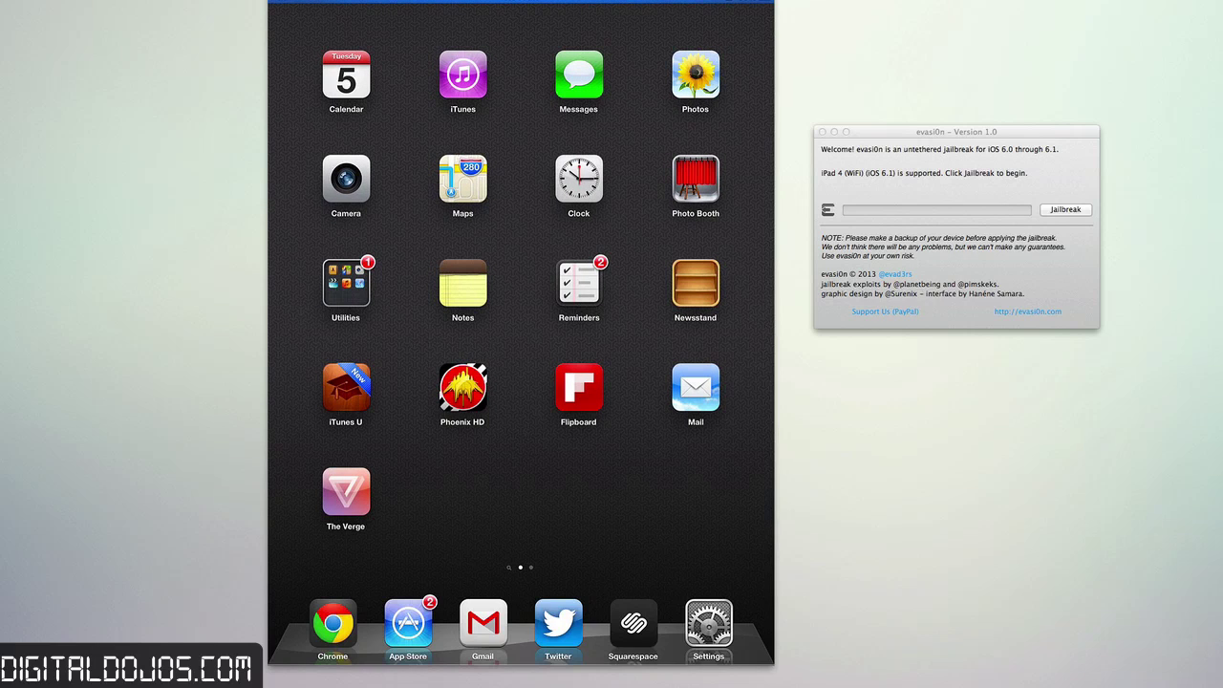
- Start the iPad 4 jailbreak in evasi0n and let it begin generating stage 1 jailbreak data
{"action": "left_click", "coordinate": [928, 158]}
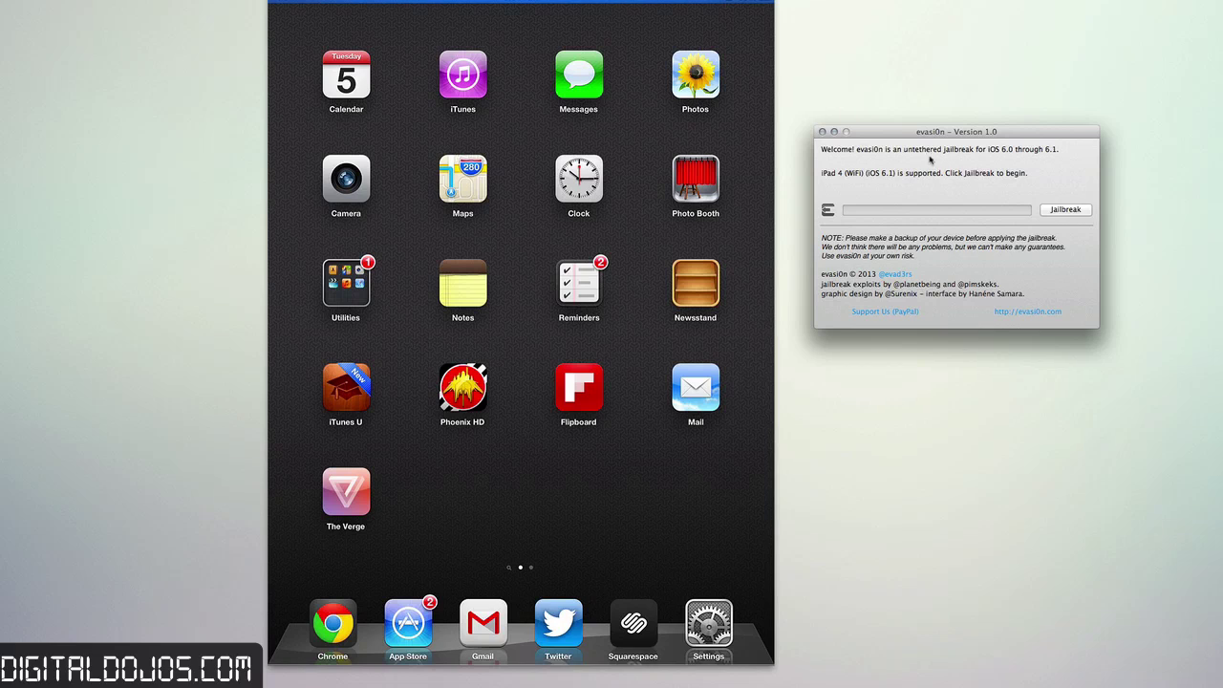
{"action": "left_click", "coordinate": [1080, 211]}
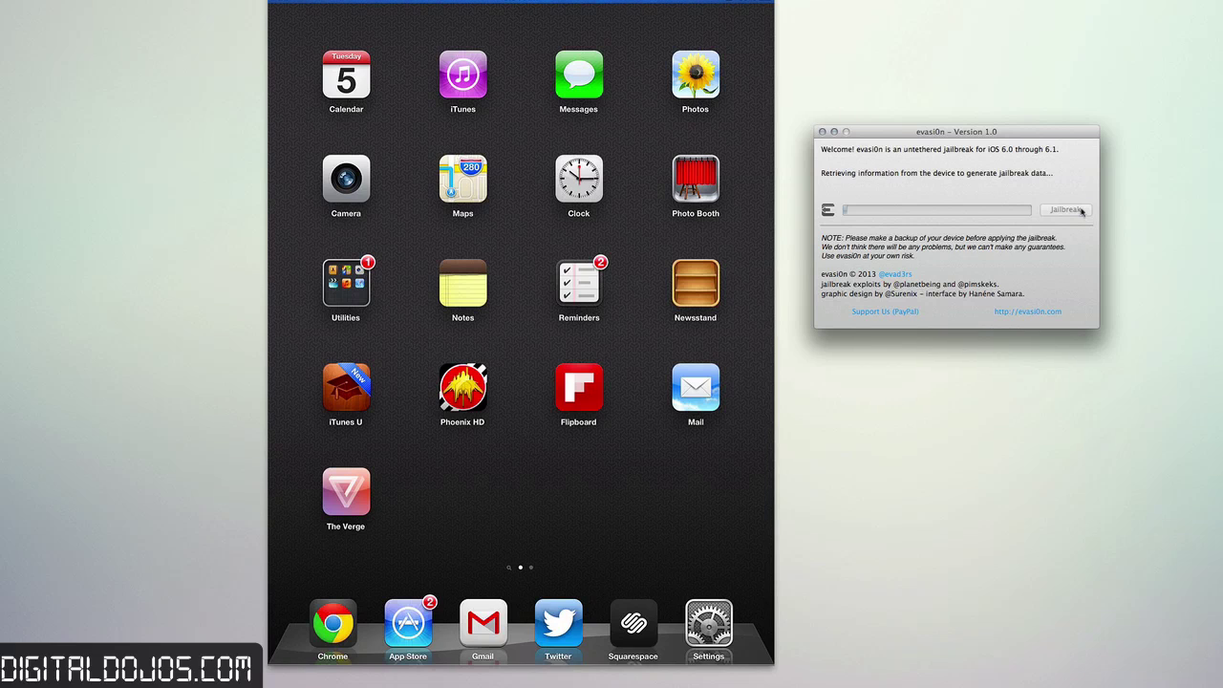